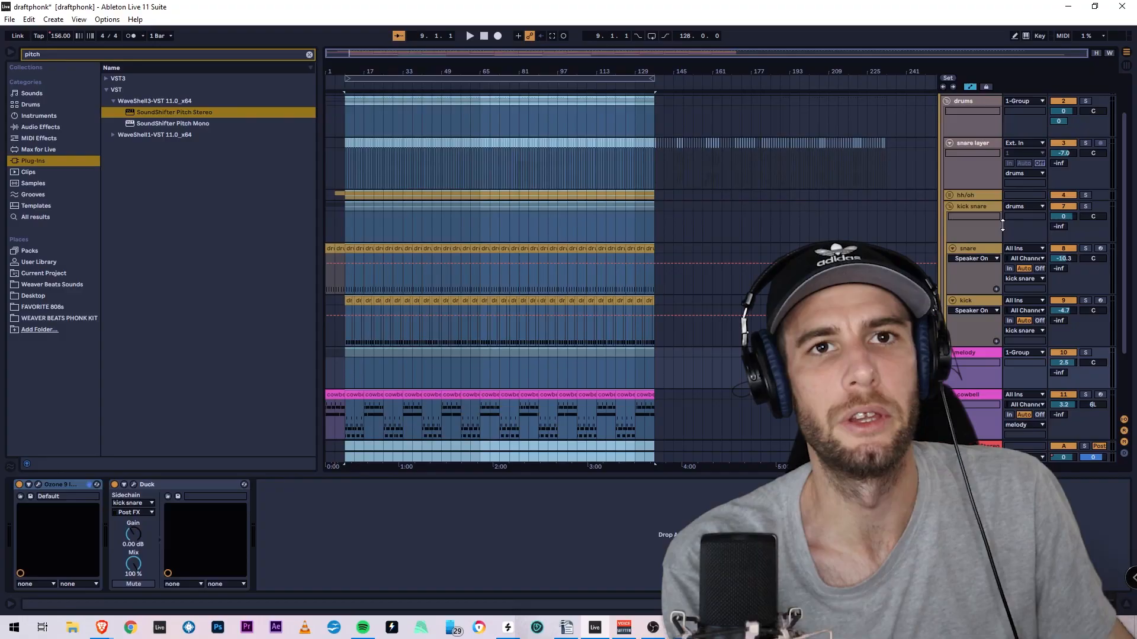
Step: Solo the hh/oh track and play it
left_click(1085, 195)
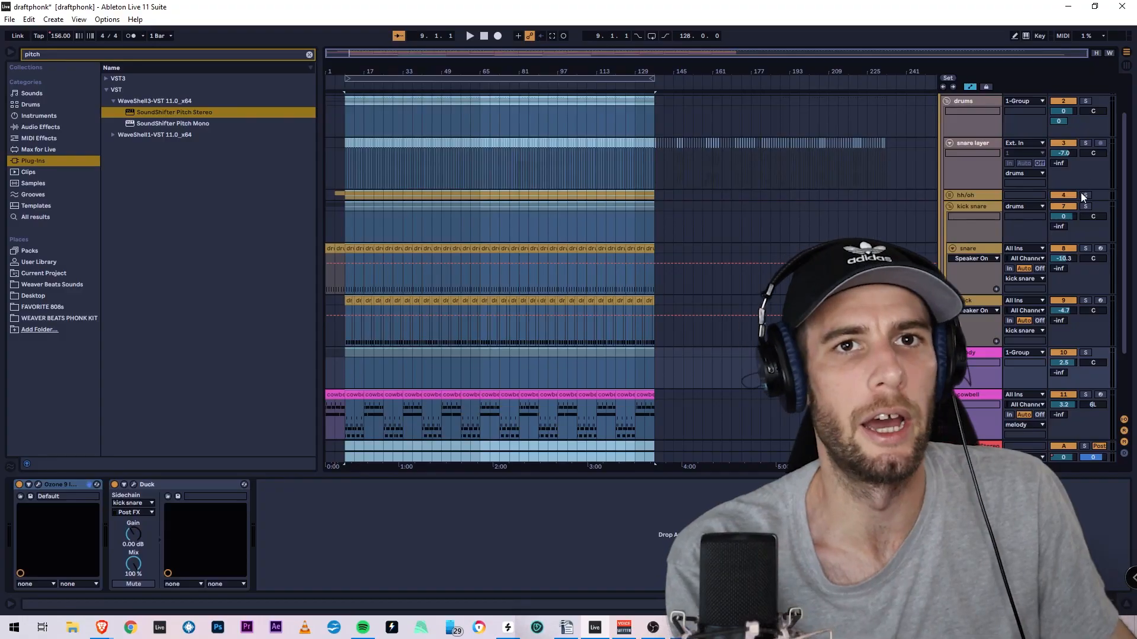
key("space")
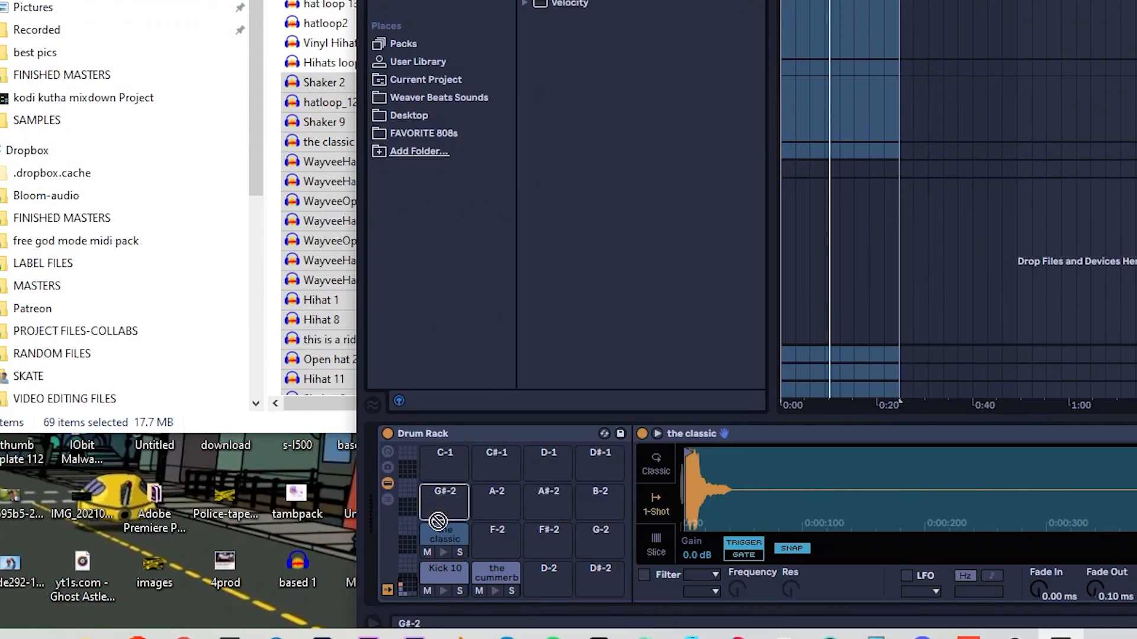
Step: Add an Arpeggiator to the "the classic" pad, and copy the pad to F-2 with a 1/12 rate, F#-2 and G-2
left_click_drag(753, 518, 774, 515)
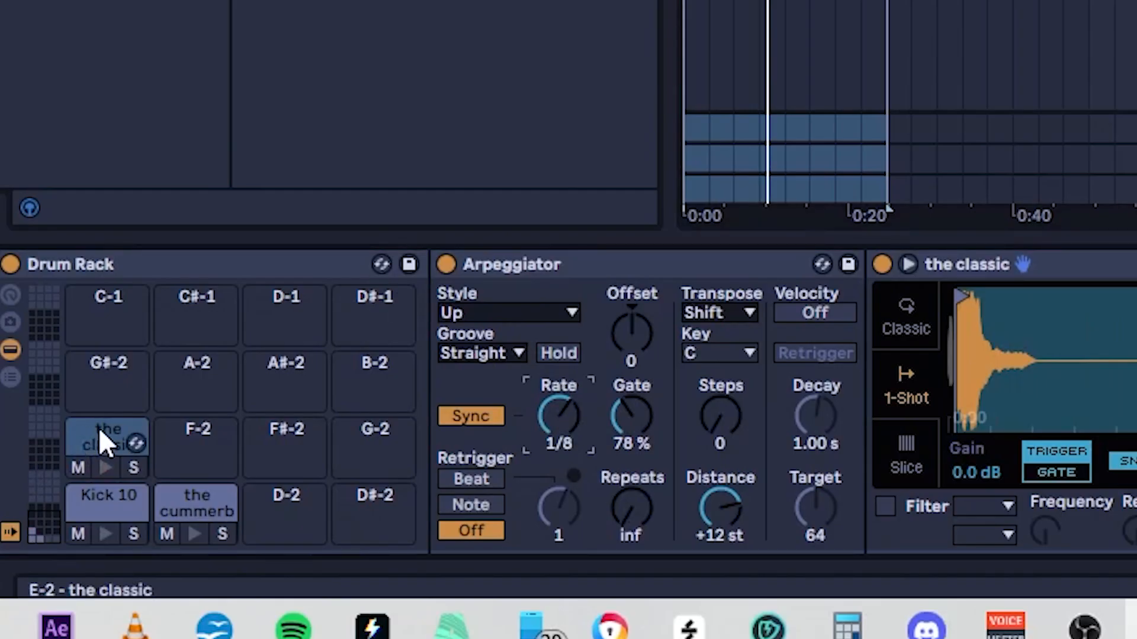
left_click_drag(100, 429, 220, 436)
left_click(177, 440)
left_click_drag(536, 404, 536, 412)
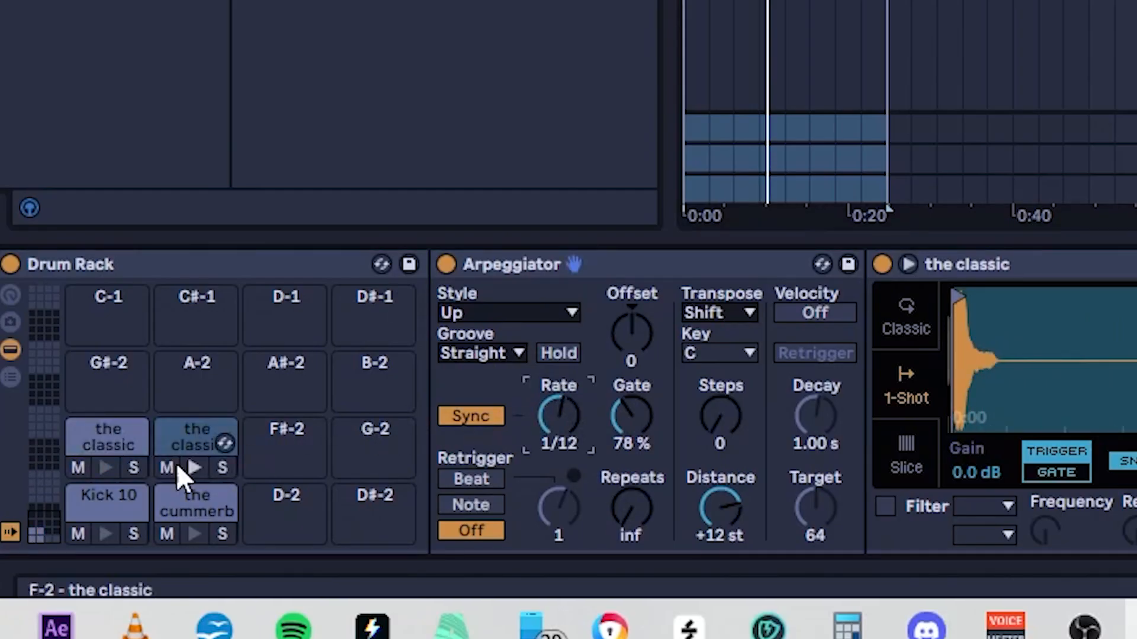
left_click_drag(201, 441, 285, 436)
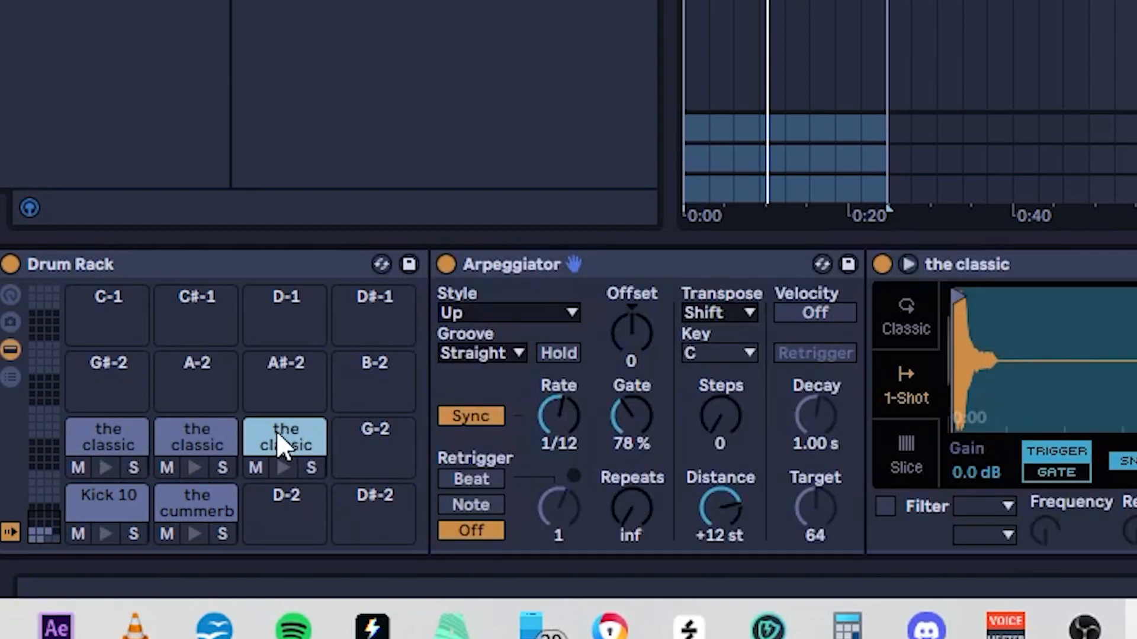
left_click_drag(314, 432, 375, 449)
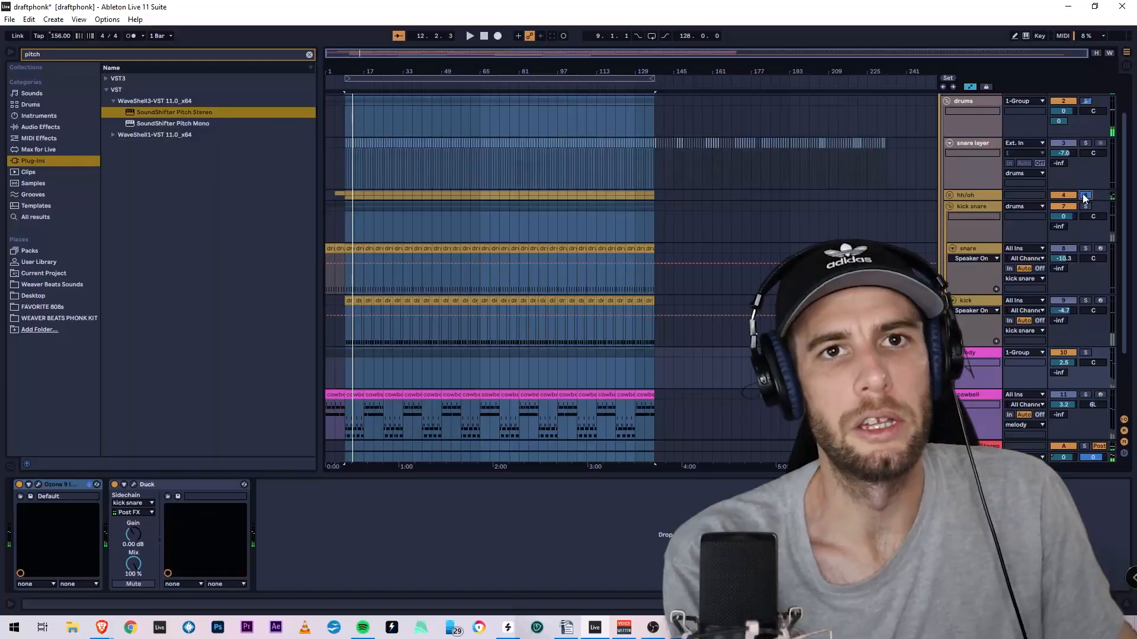
Step: Solo the kick snare group alongside the hh/oh track and stop playback
left_click(1086, 206)
key("space")
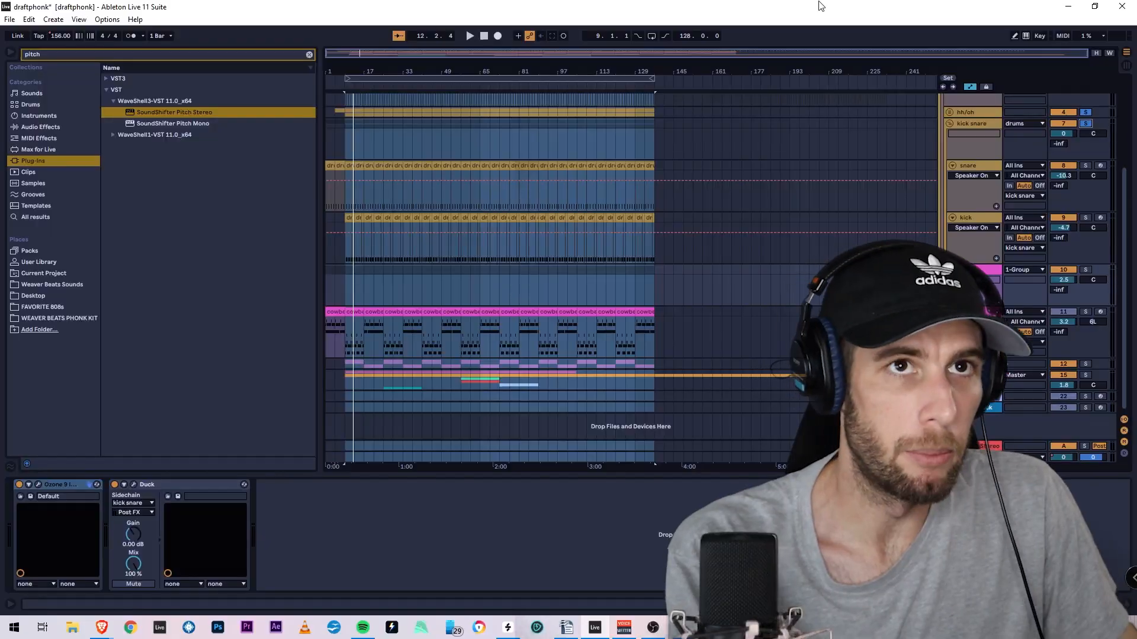
Step: Shrink the maximized project window so that the desktop around it is exposed
double_click(820, 6)
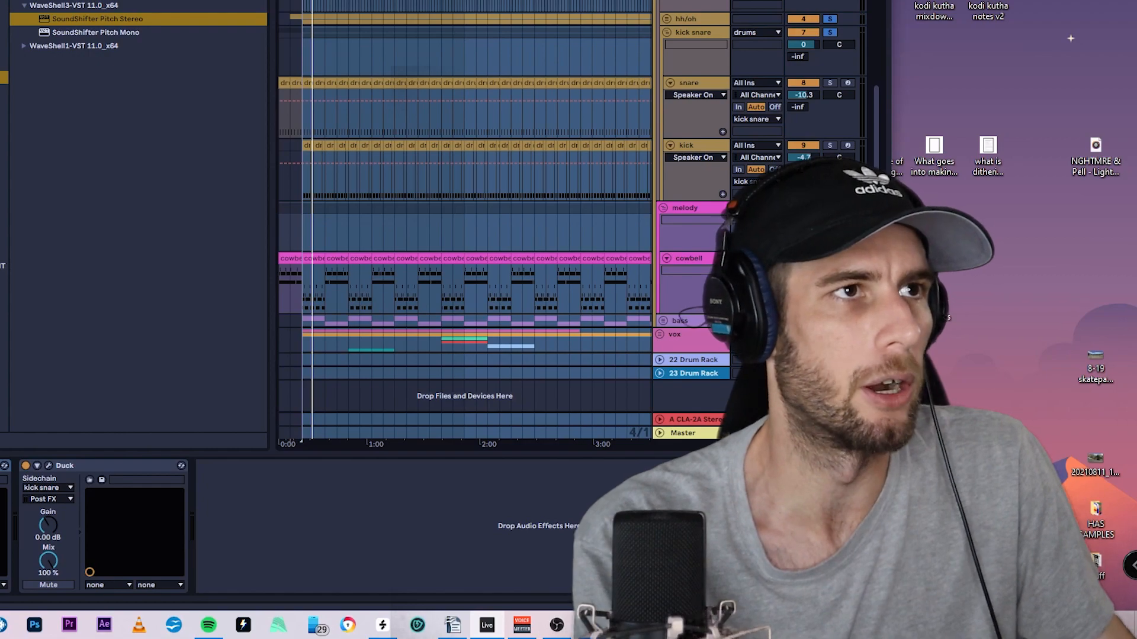
scroll(464, 219, "up", 4)
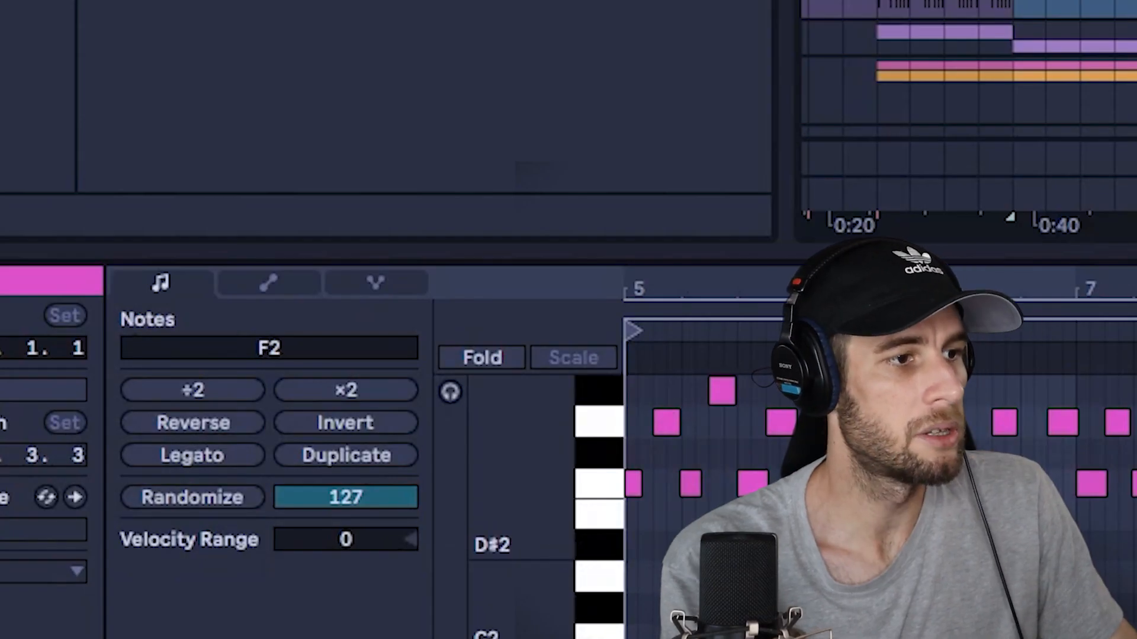
right_click(602, 352)
left_click(583, 350)
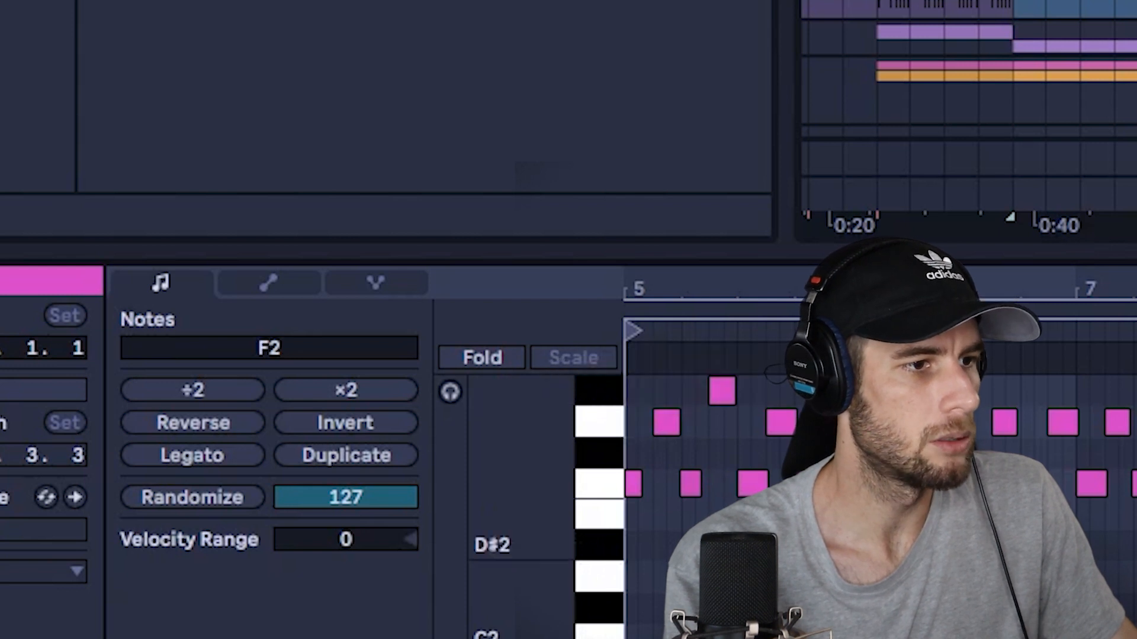
left_click(873, 577)
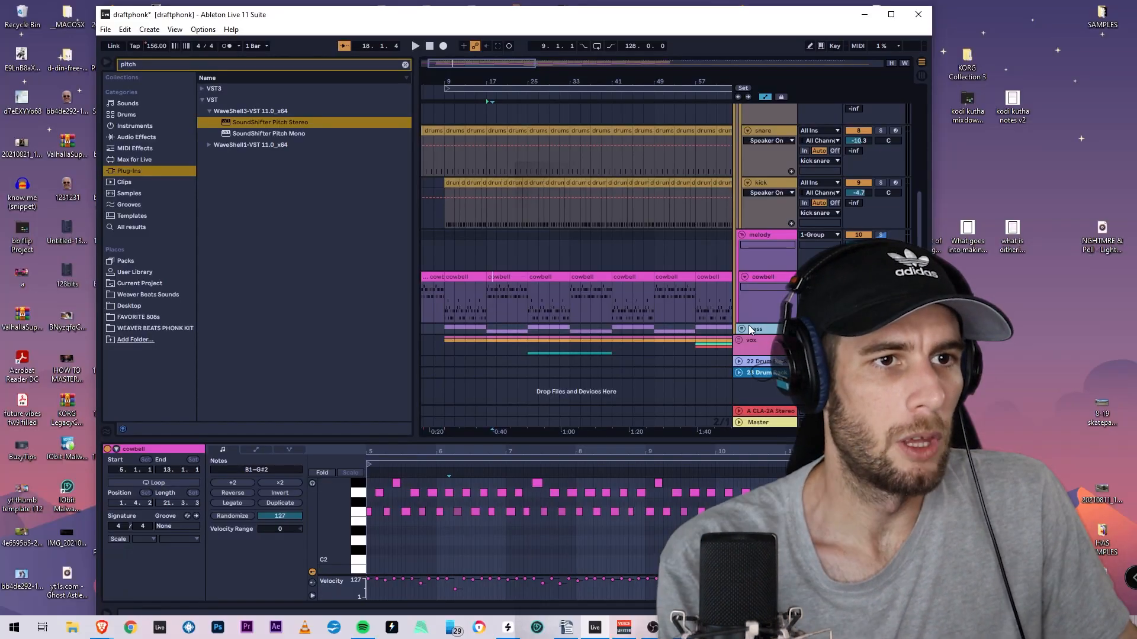
Step: Unfold the bass group and open the notes of the first 808 clip
left_click(742, 327)
scroll(760, 332, "down", 3)
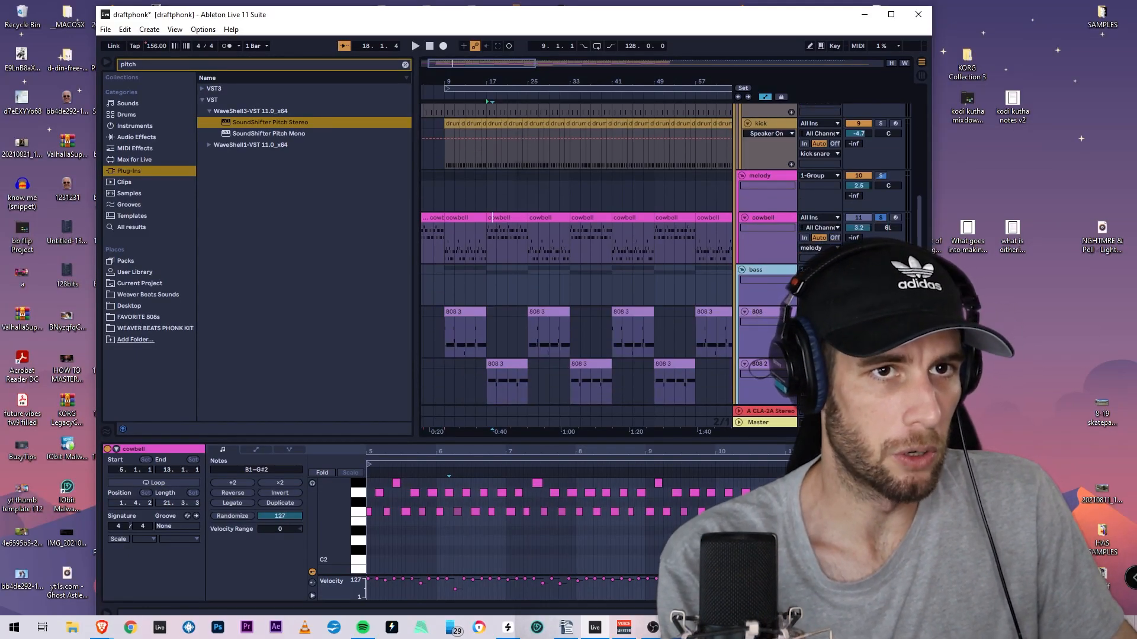
left_click(473, 311)
scroll(529, 302, "down", 3)
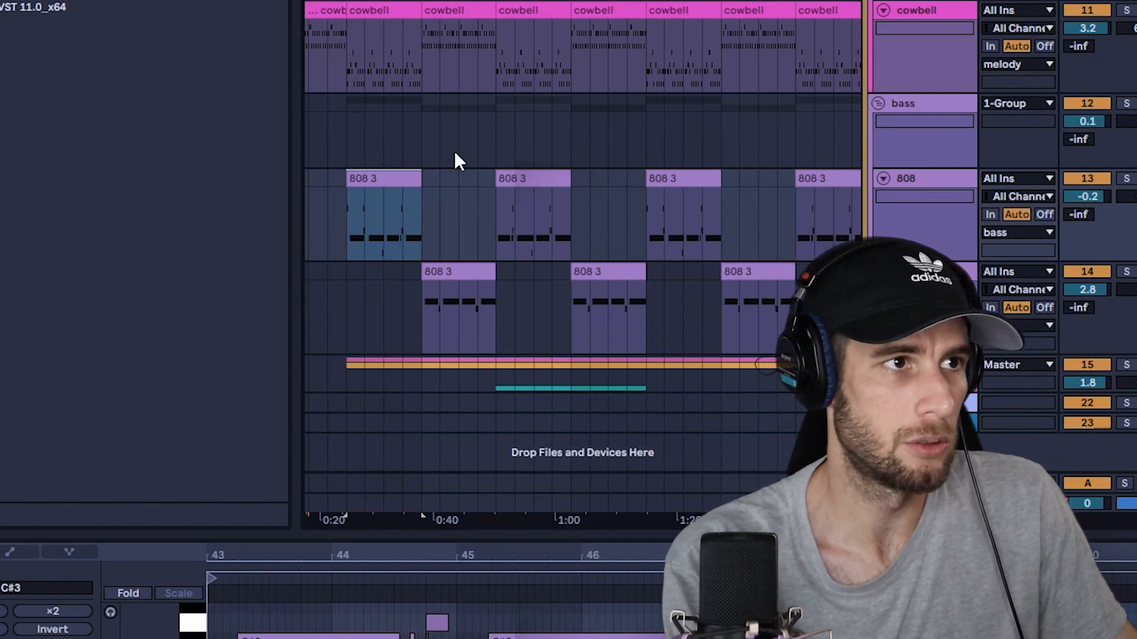
Step: Solo and play the bass group from the first 808 clip, and open the first clip on the 808 2 track
left_click_drag(349, 141, 439, 139)
left_click(1125, 104)
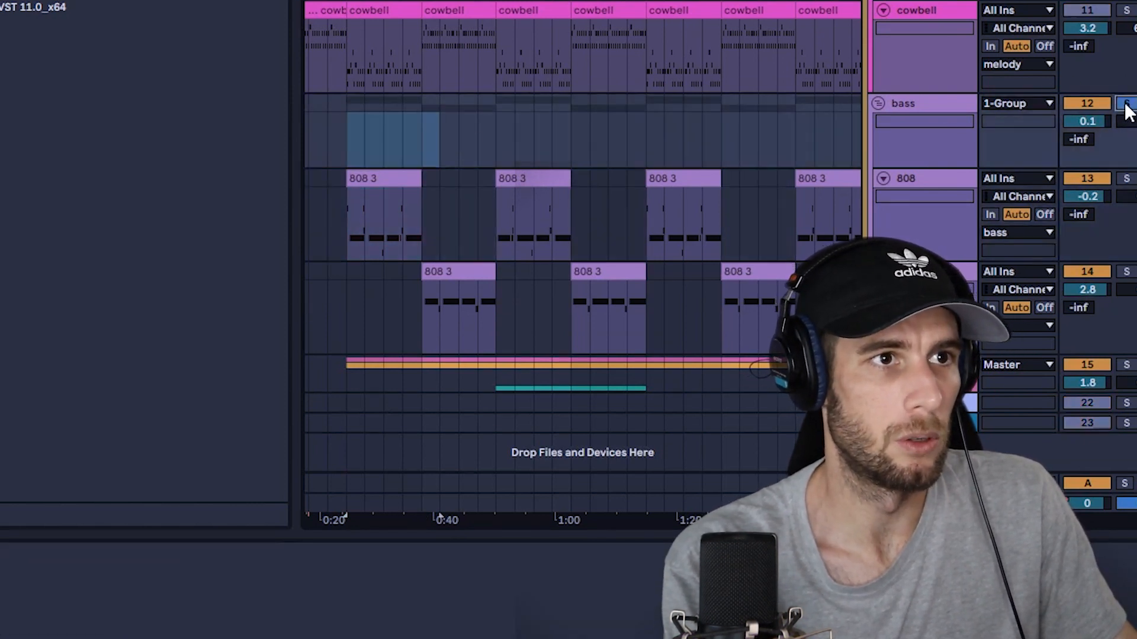
key("space")
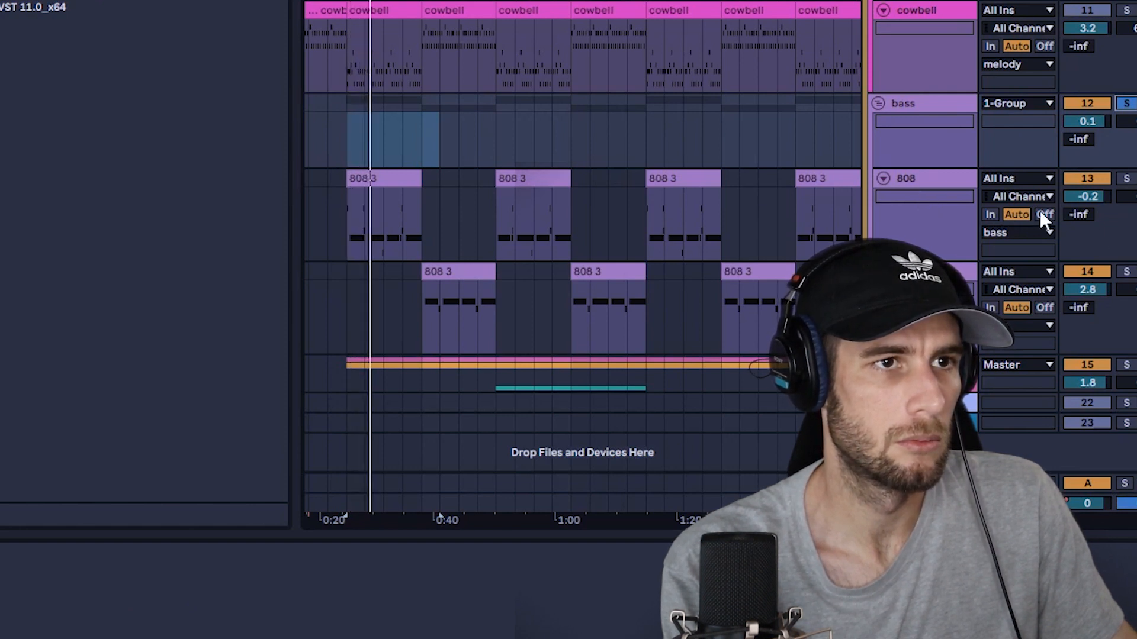
left_click(454, 270)
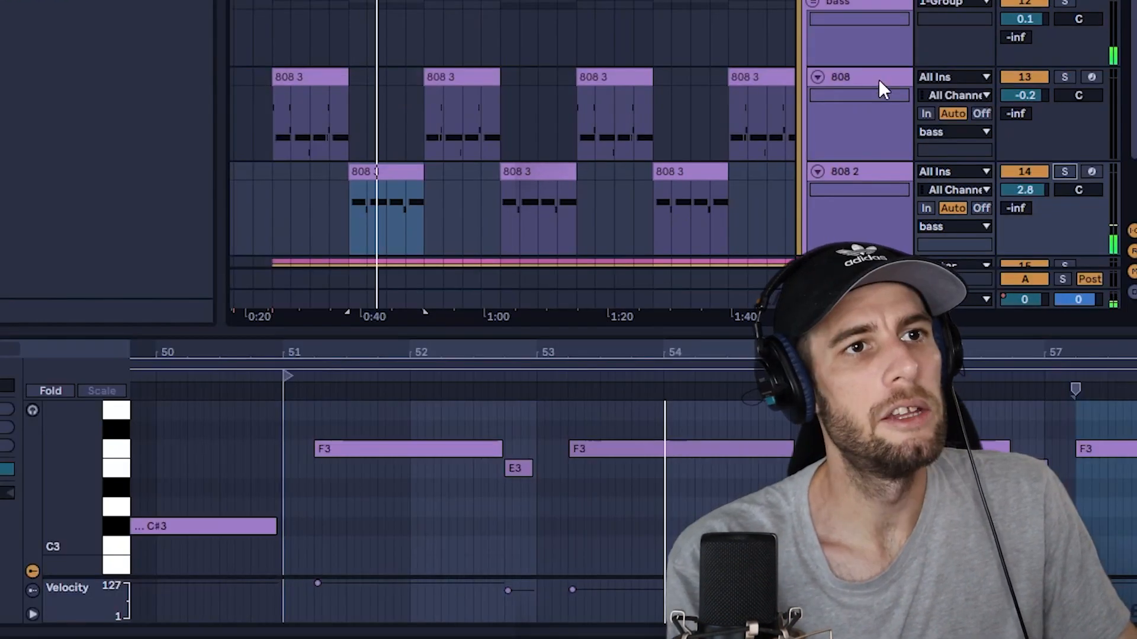
Step: Stop playback and open the cowbell clips at bars 17 and 25 together in the note editor
scroll(882, 88, "up", 2)
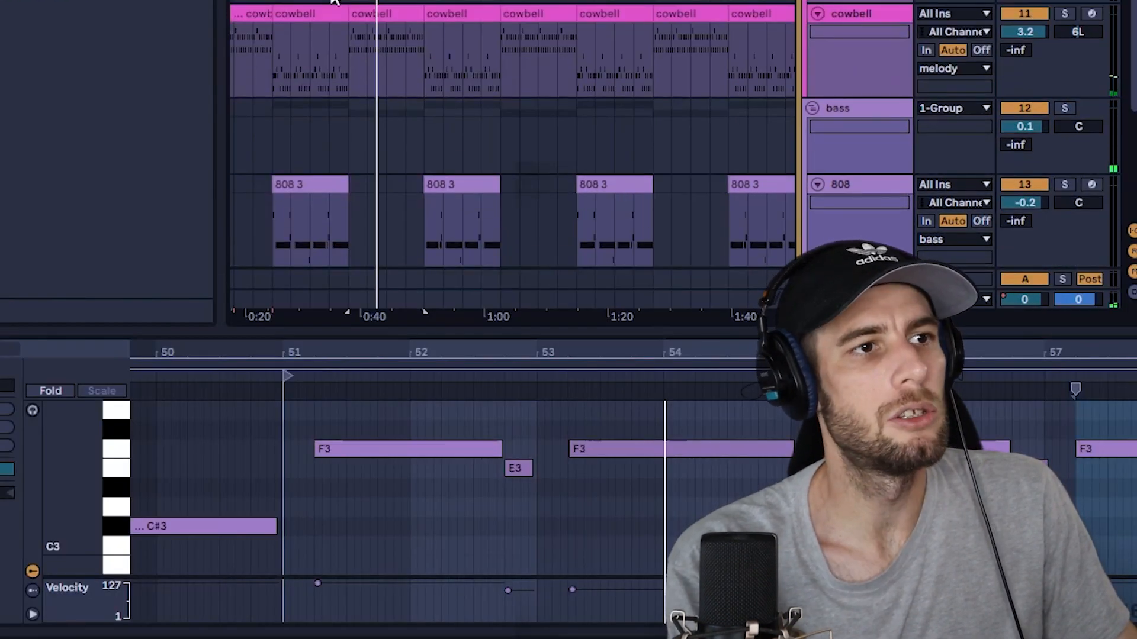
left_click(328, 12)
key("space")
left_click(407, 12)
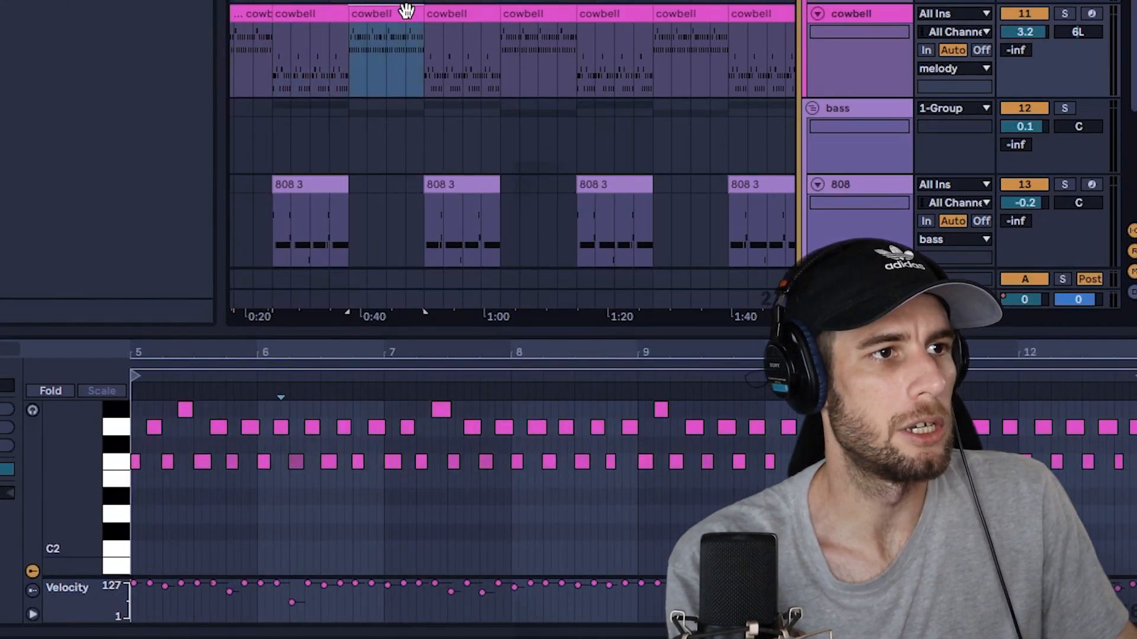
left_click(458, 11, "shift")
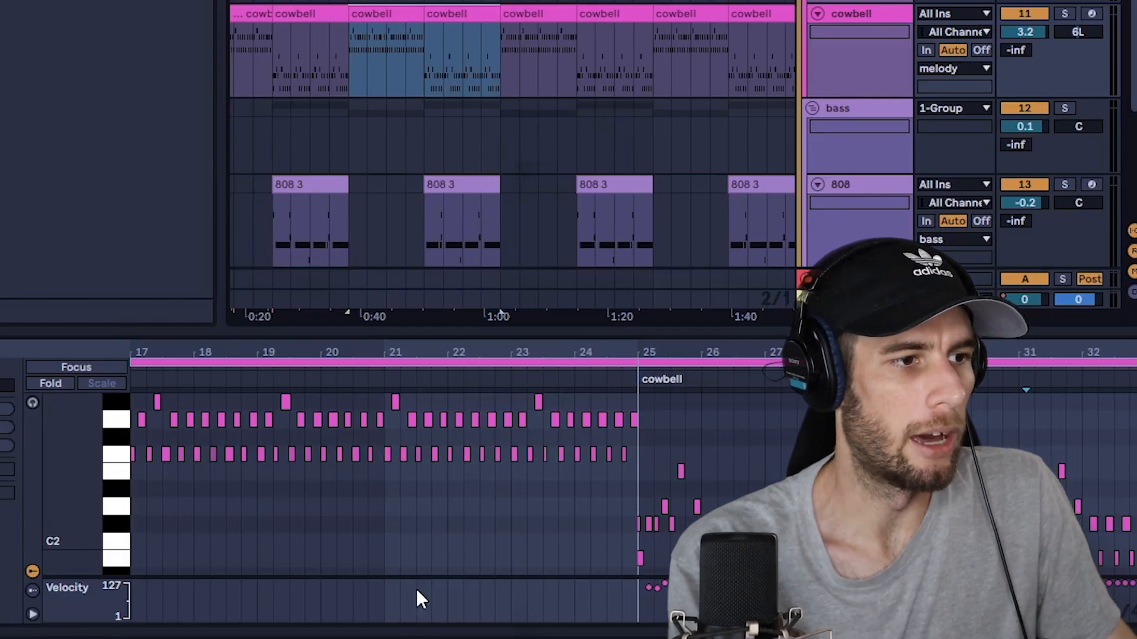
Step: Examine how the note pitches differ between the two selected cowbell clips
left_click(336, 583)
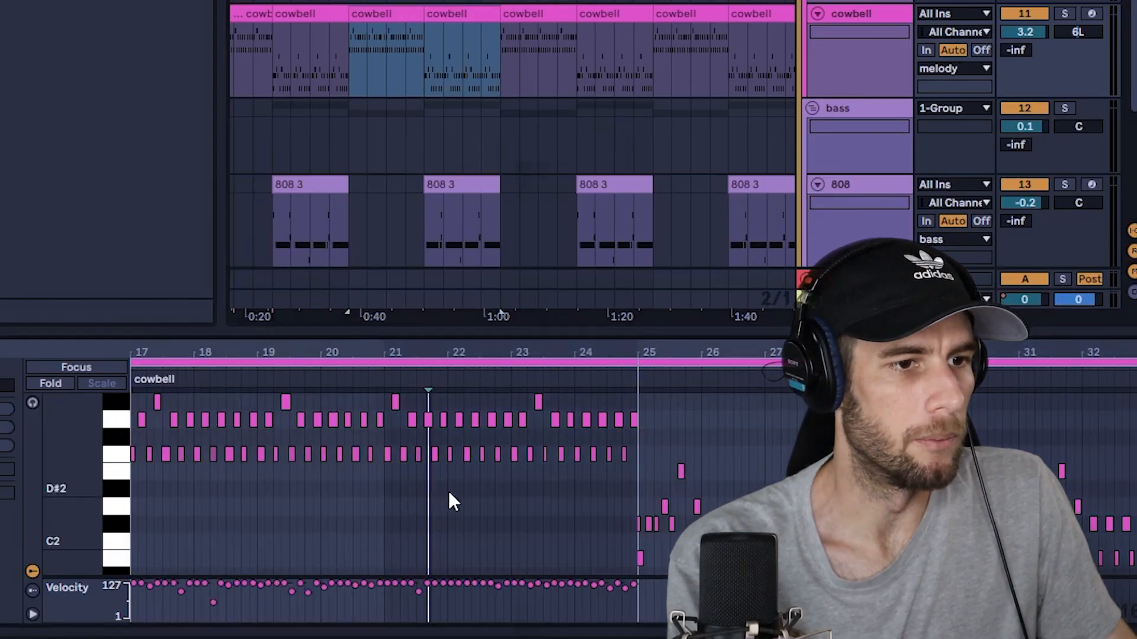
scroll(350, 522, "up", 2)
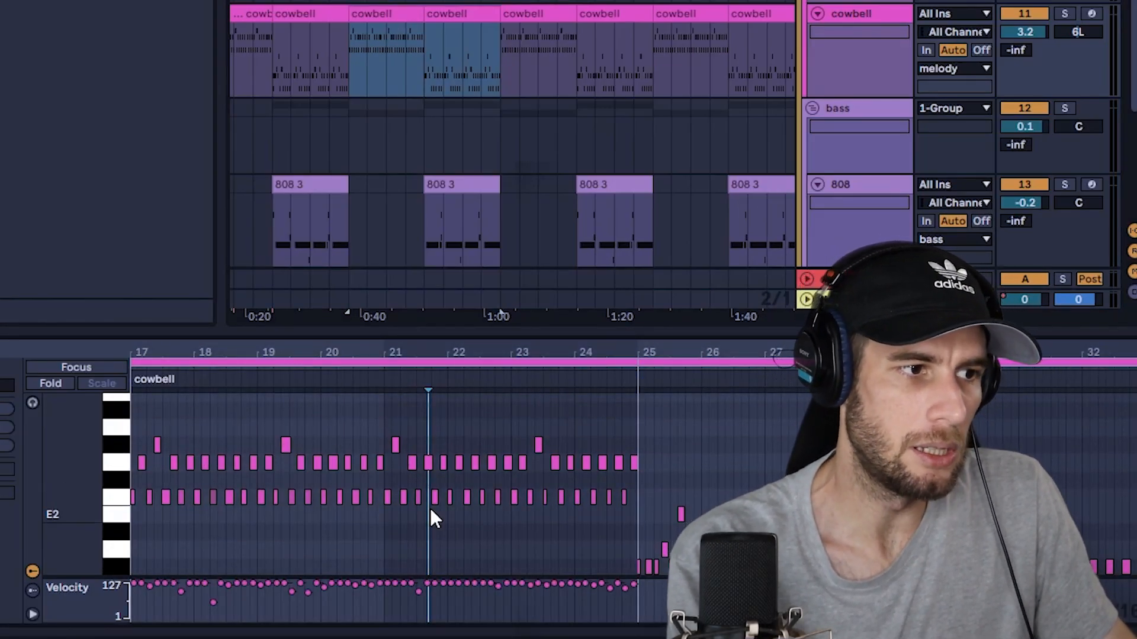
scroll(473, 481, "down", 3)
scroll(491, 477, "down", 1)
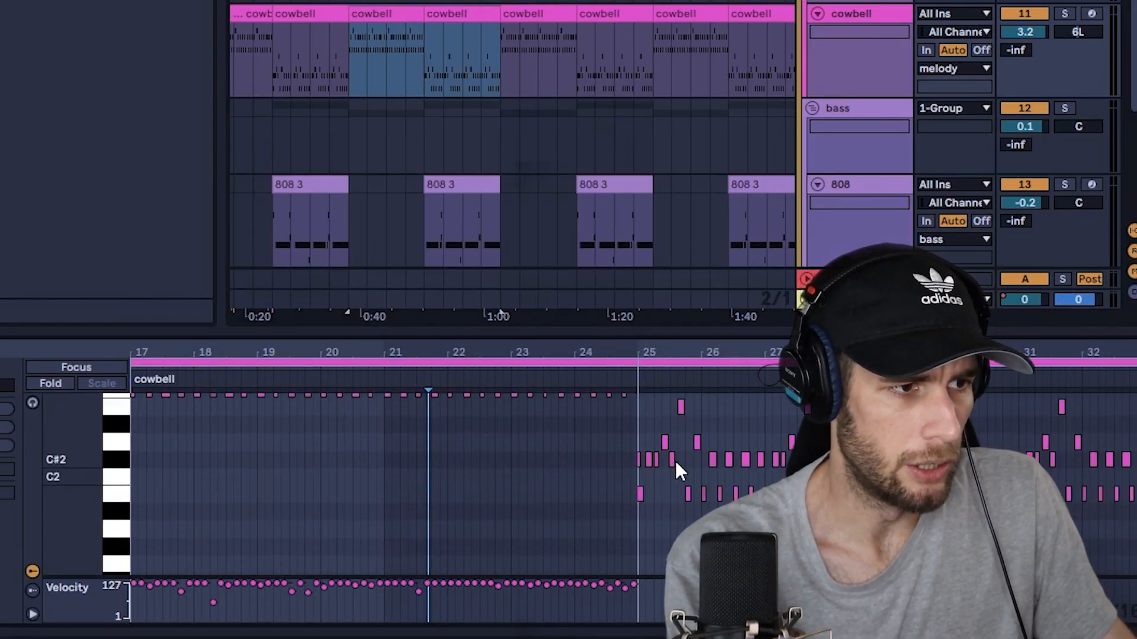
scroll(680, 468, "down", 1)
scroll(682, 475, "up", 2)
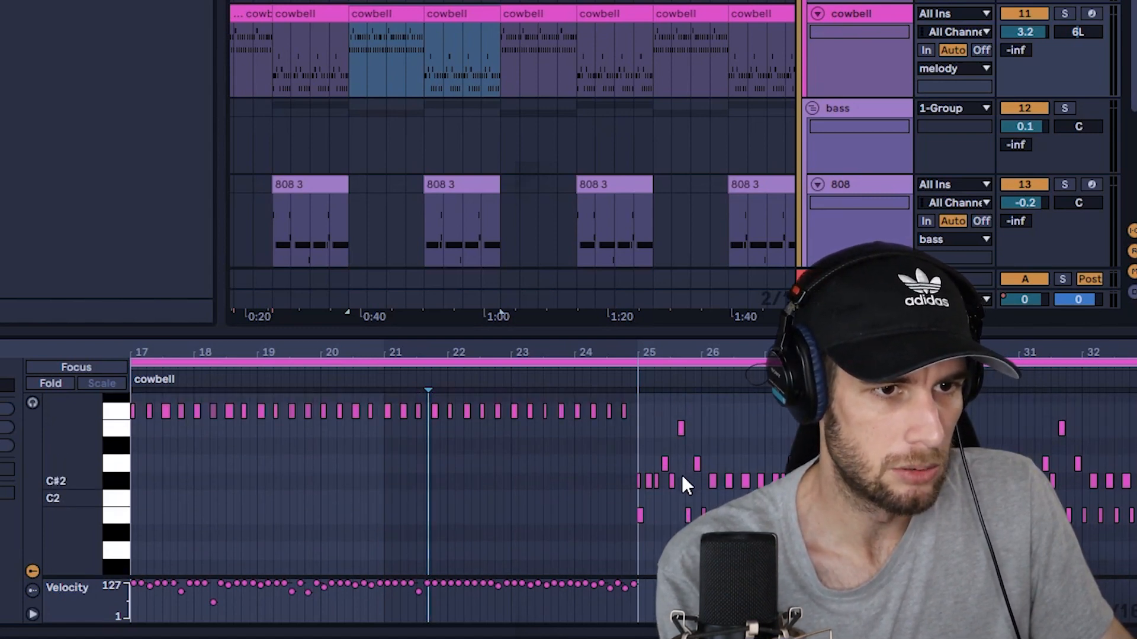
scroll(681, 482, "up", 2)
Step: Open the cowbell clip at bar 25 and the one at bar 17 in turn to compare them with the 808 clips
left_click(443, 11)
scroll(521, 86, "down", 4)
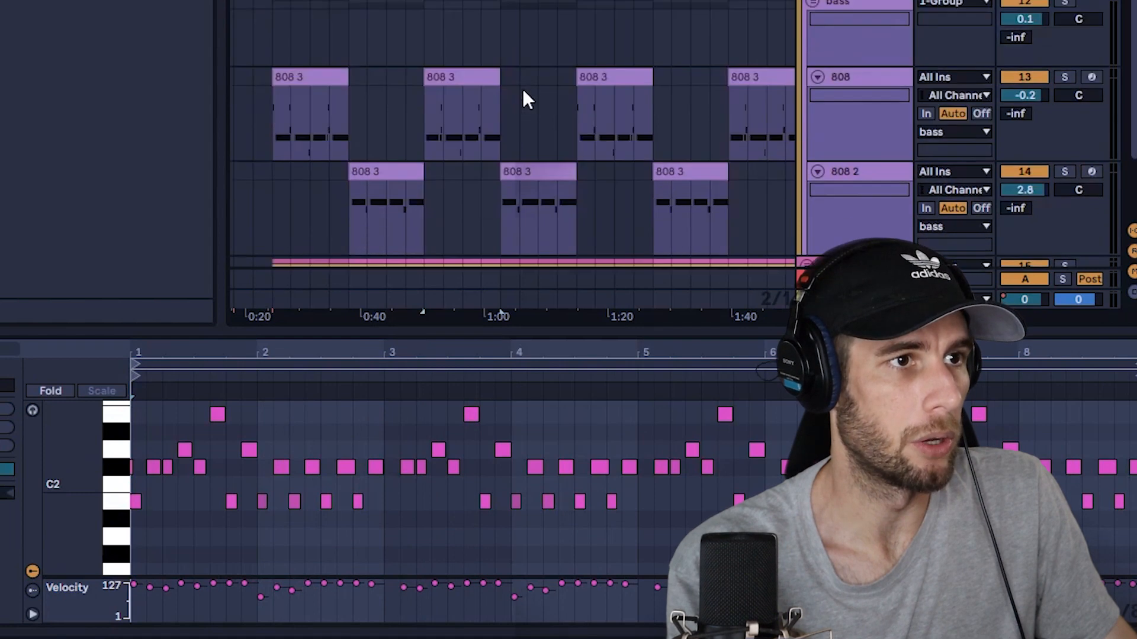
left_click(385, 7)
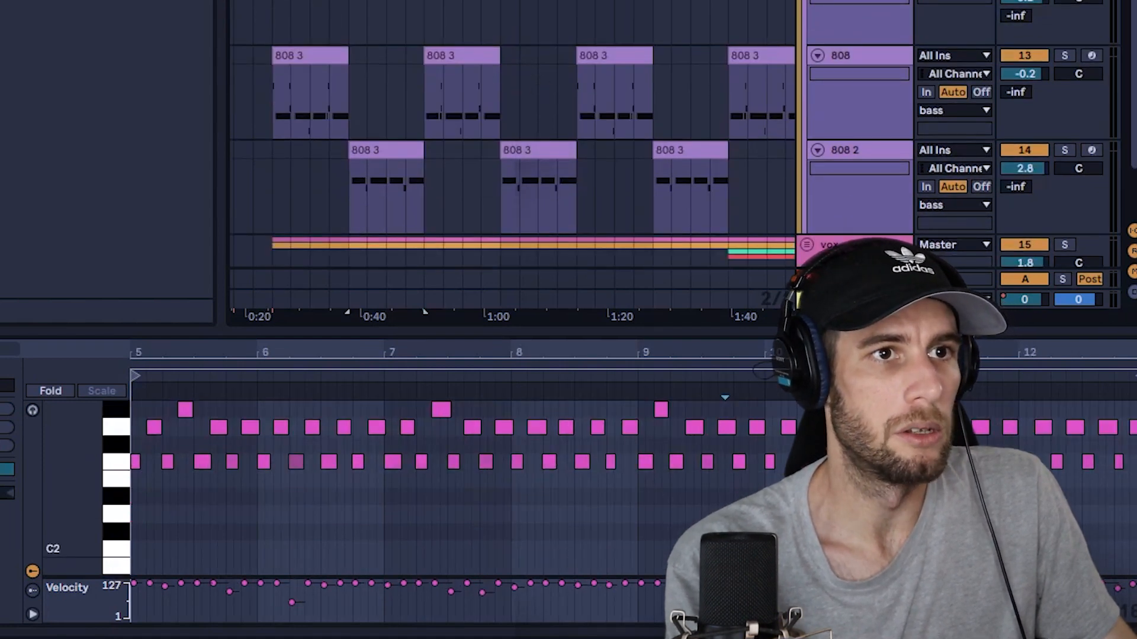
Step: Open the first Juicy J sample clip on the vox track
scroll(512, 133, "down", 7)
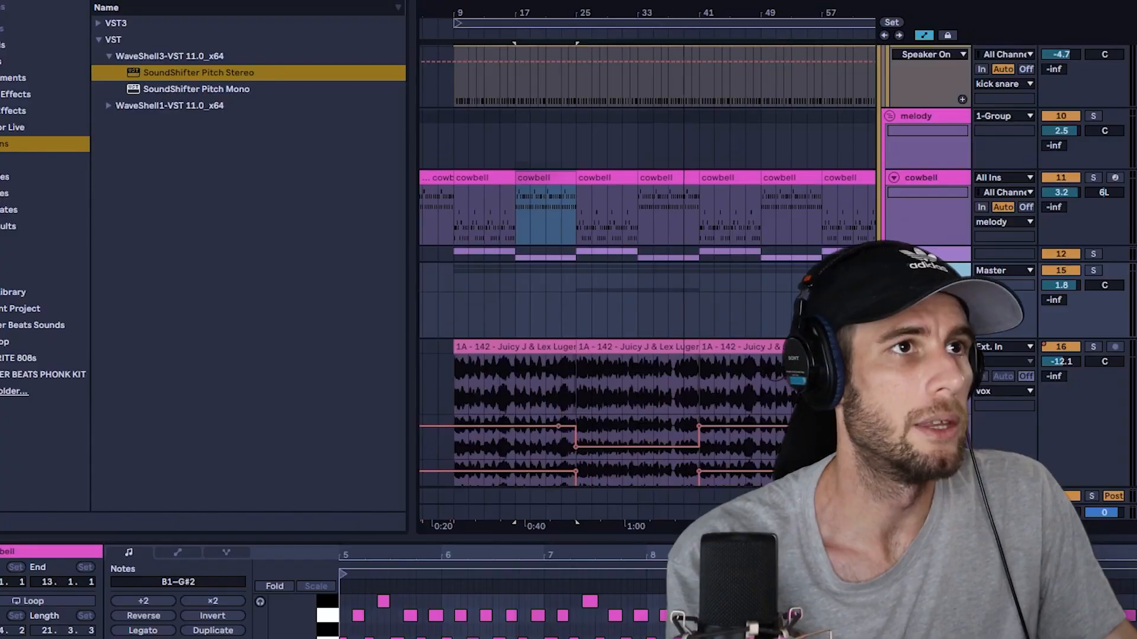
scroll(504, 168, "down", 3)
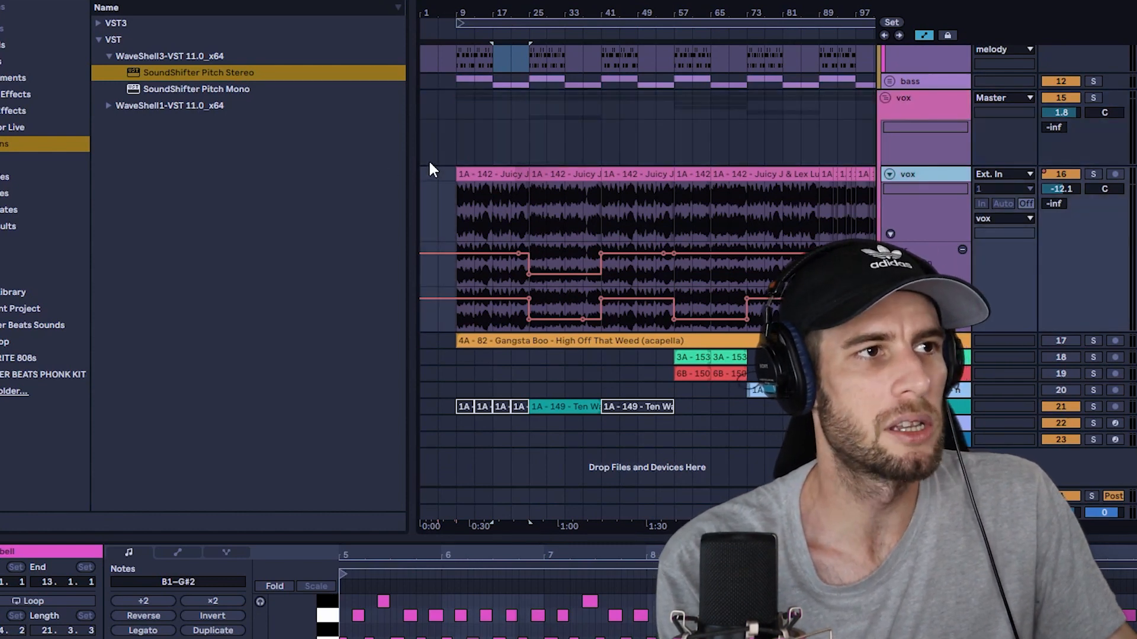
left_click(482, 175)
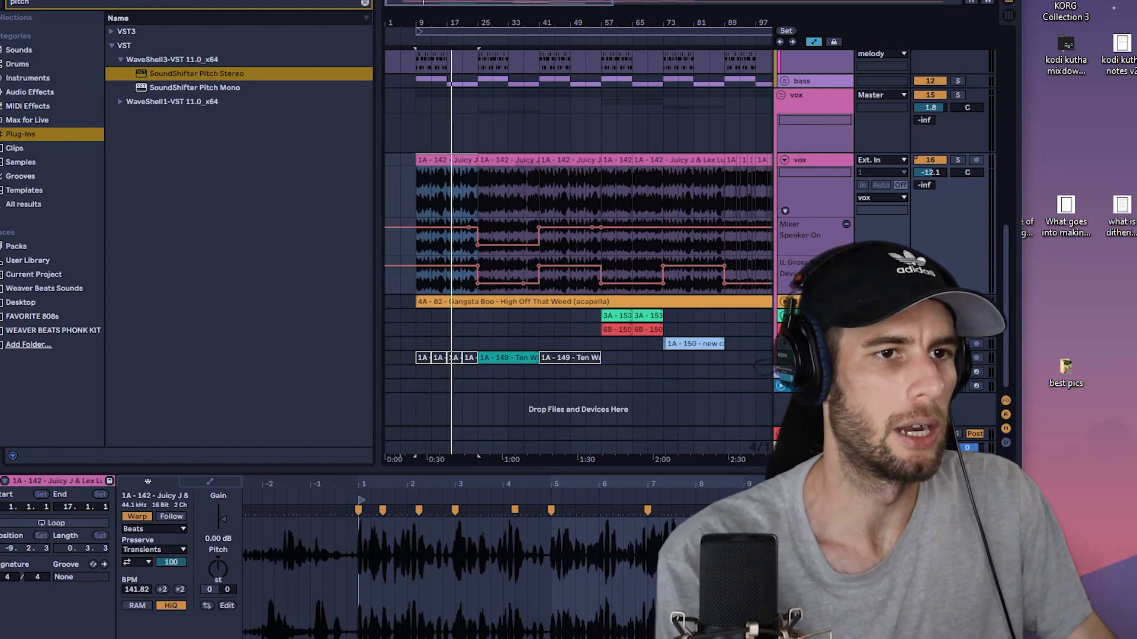
Step: Unfold the "real vox?" track and open its active "Ten Wanted" clip
left_click(785, 357)
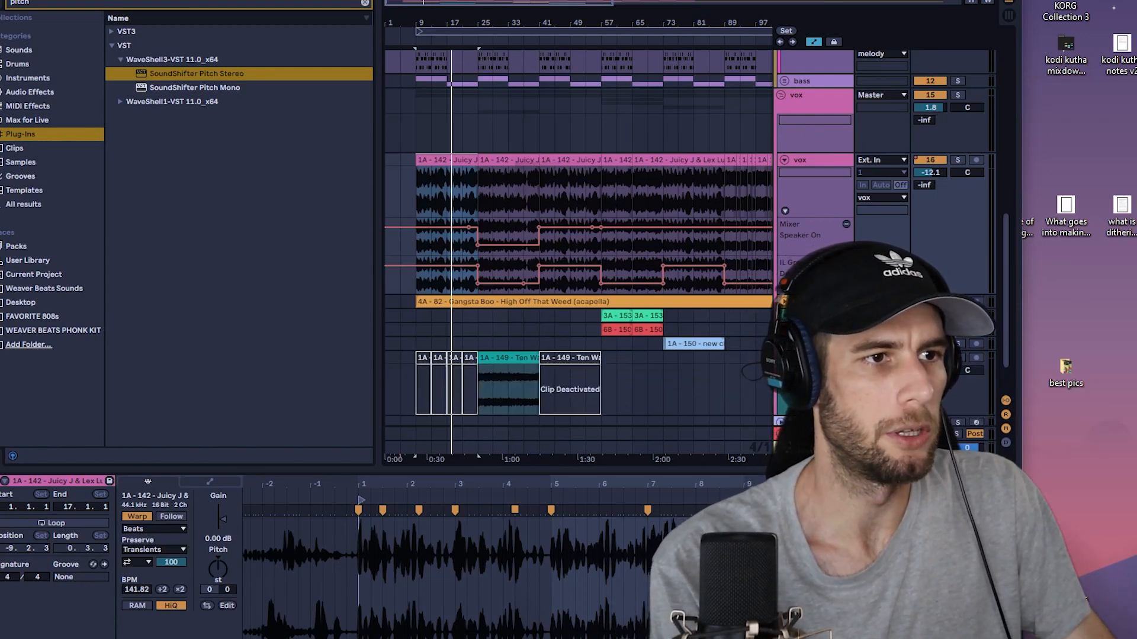
left_click(505, 356)
scroll(683, 303, "down", 2)
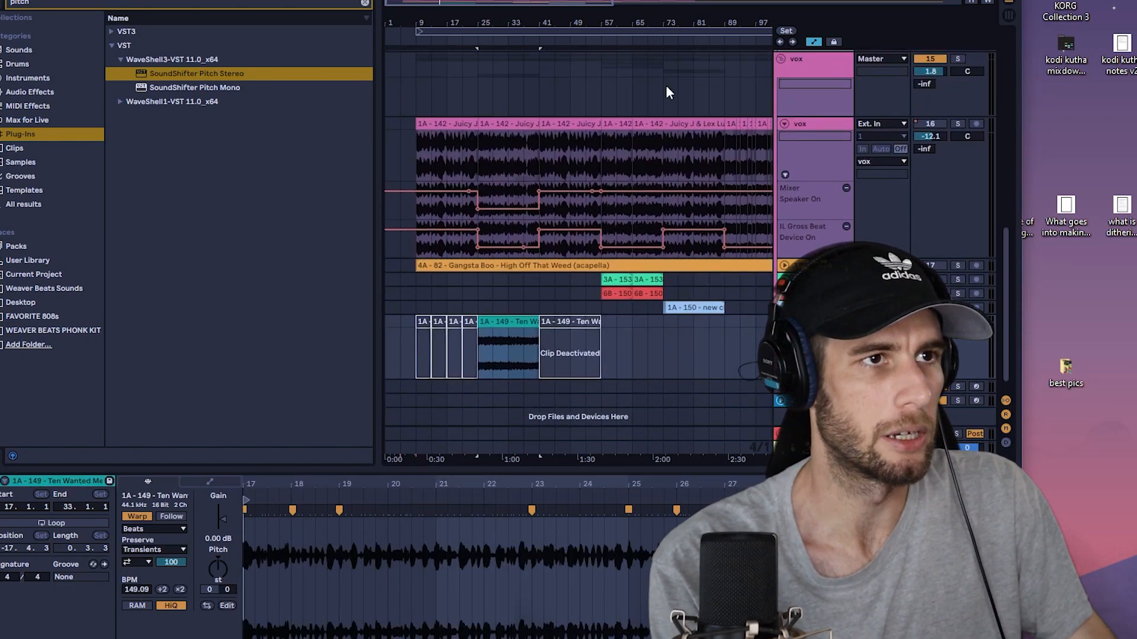
Step: Show the vox track's device chain and examine its automation along the arrangement
left_click(828, 122)
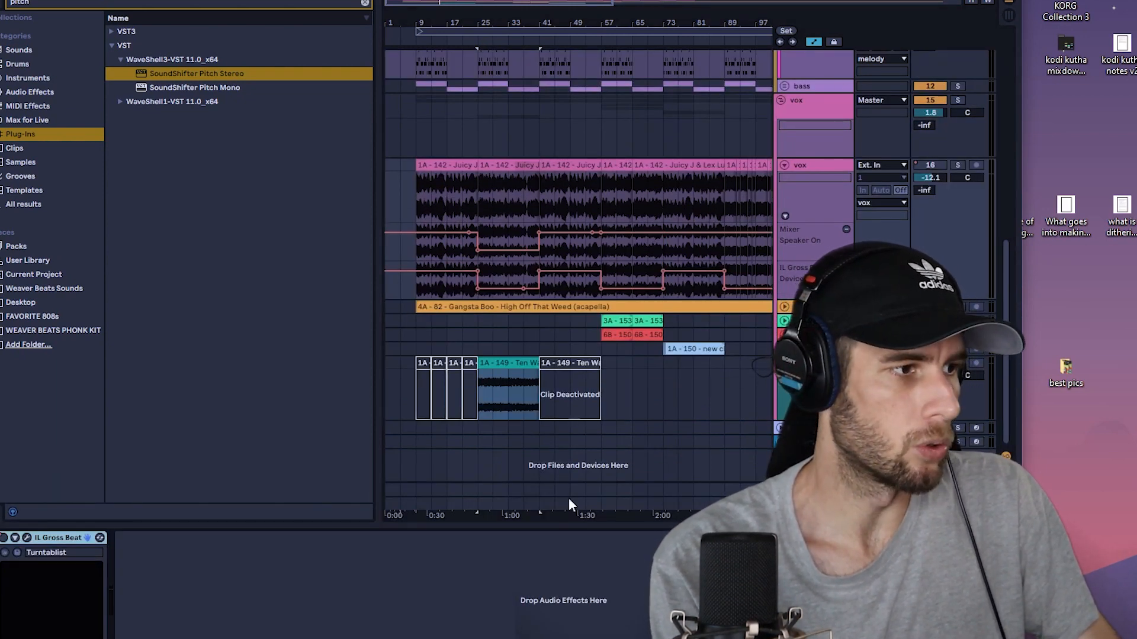
scroll(296, 331, "down", 5)
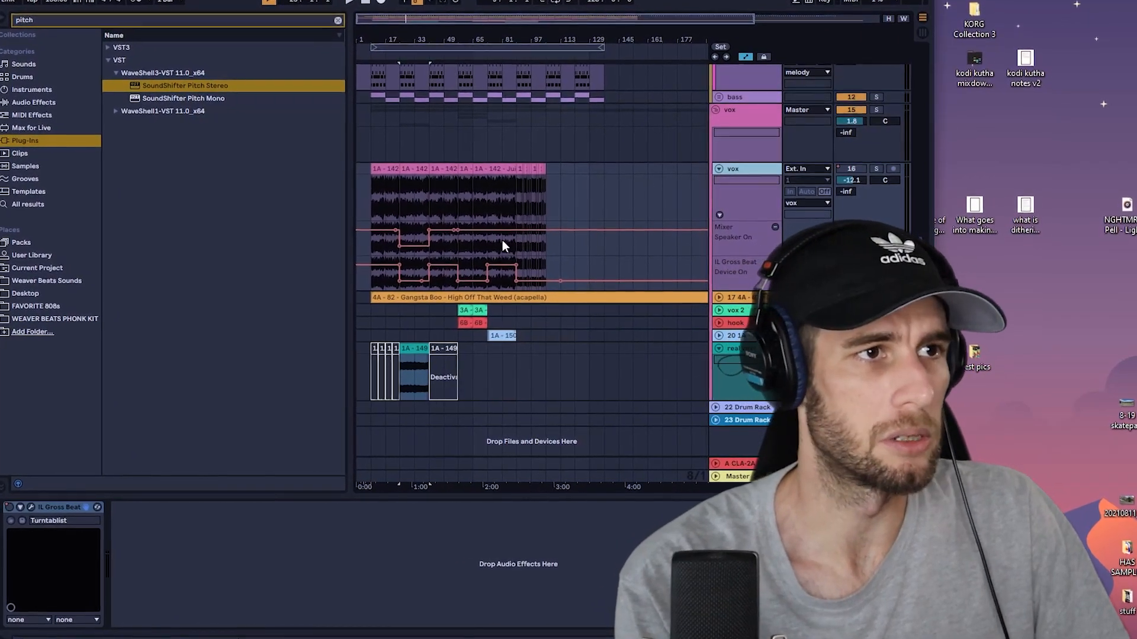
scroll(619, 295, "up", 3)
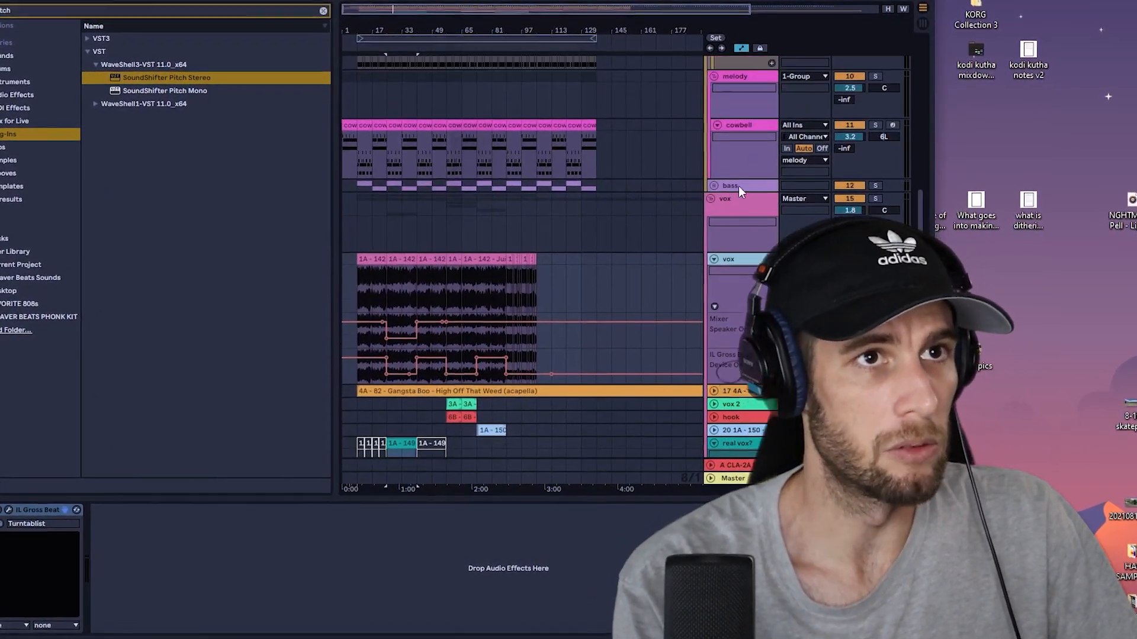
Step: Show the device chain of the bass group, followed by that of the Master track
left_click(745, 214)
scroll(694, 222, "down", 2)
scroll(696, 223, "down", 2)
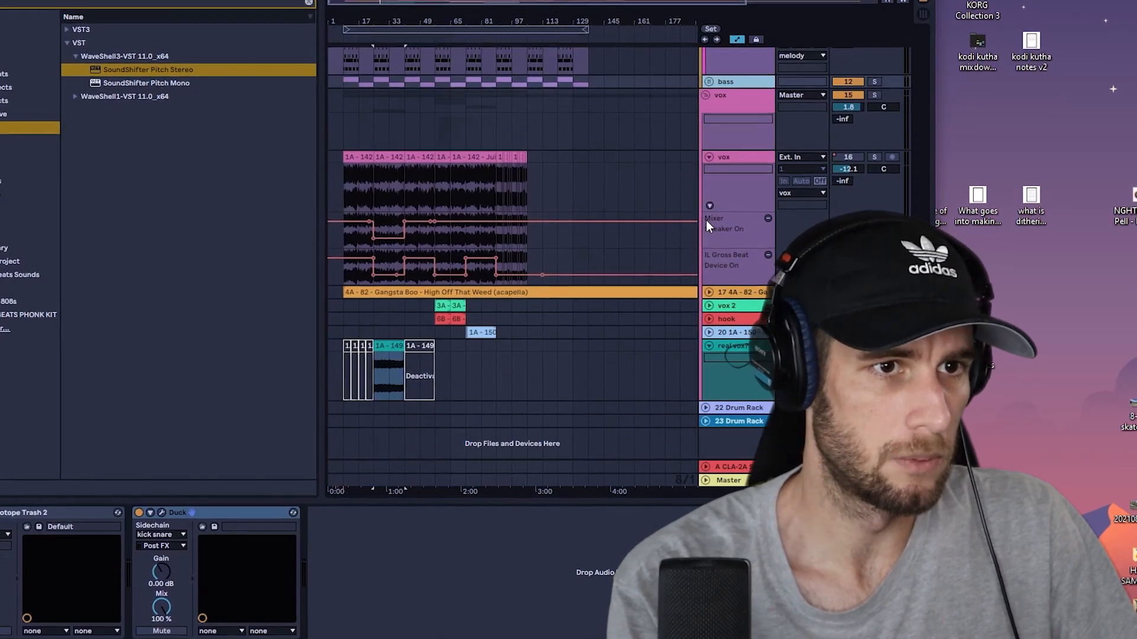
left_click(753, 480)
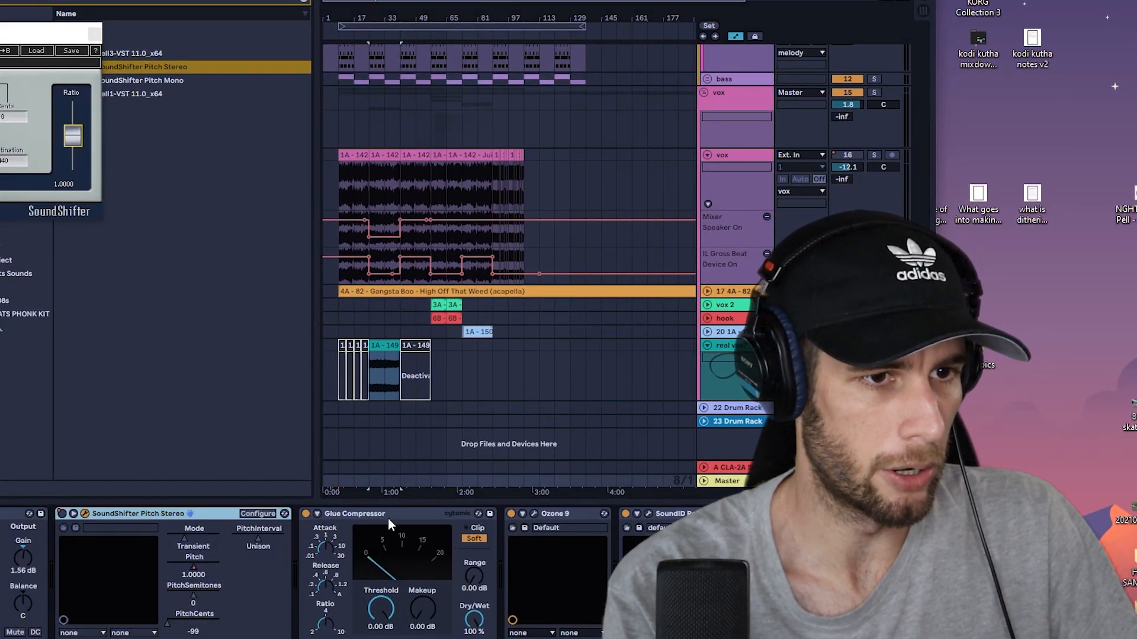
Step: Fold the vox group so its individual tracks collapse into one row in the arrangement
scroll(747, 127, "up", 1)
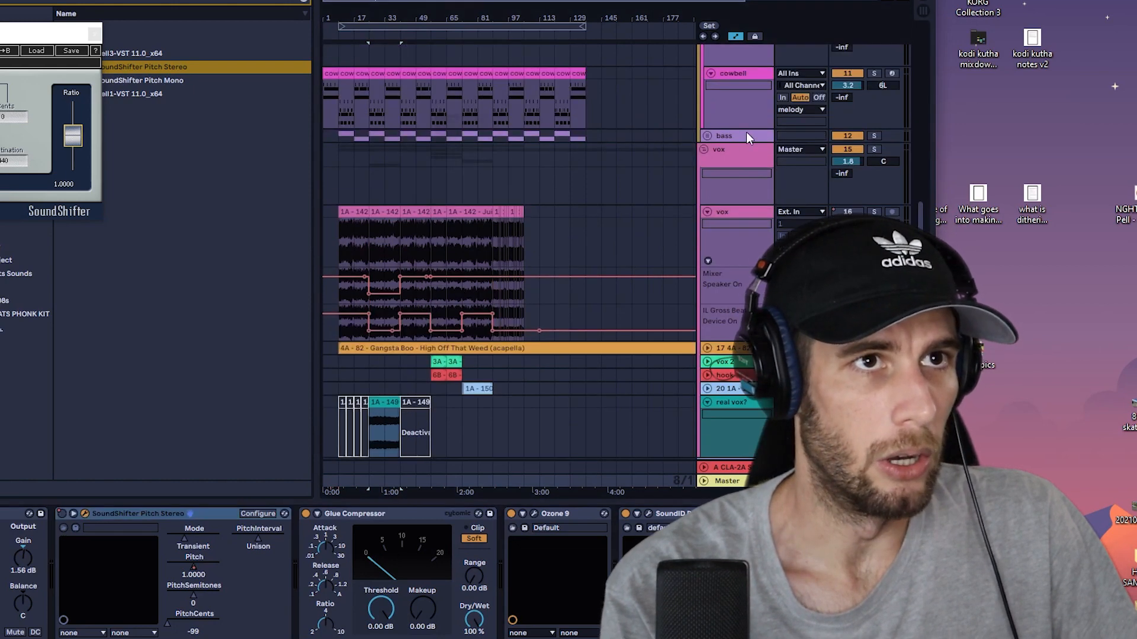
left_click(704, 149)
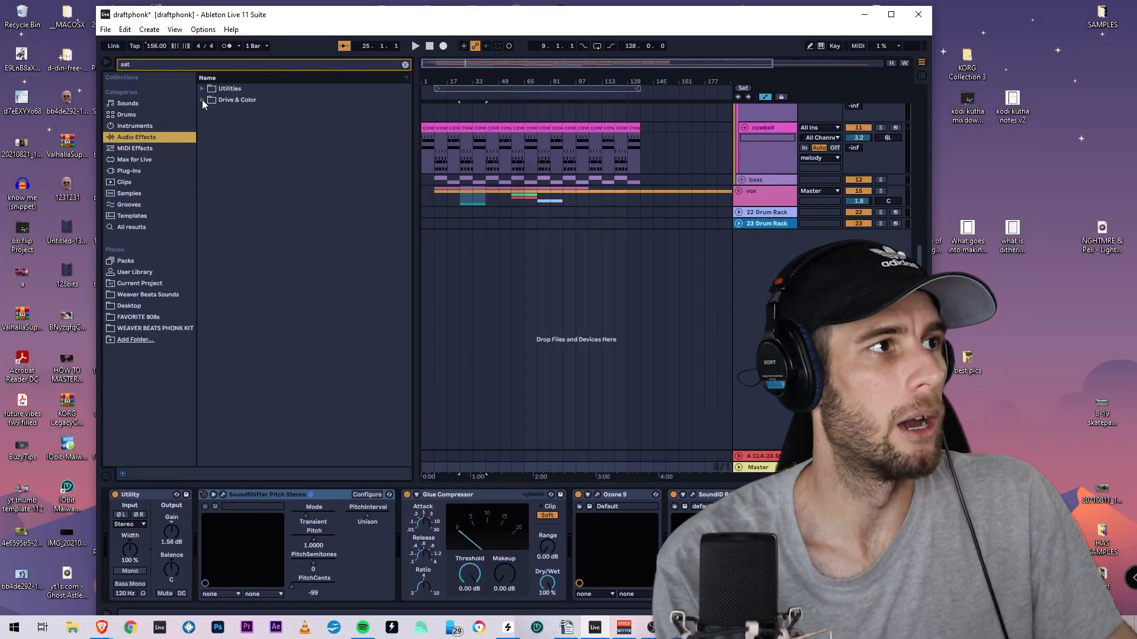
Step: Find Saturator in the Drive & Color effects and mark its place between Glue Compressor and Ozone 9 in the Master chain
left_click(203, 102)
left_click_drag(260, 113, 669, 476)
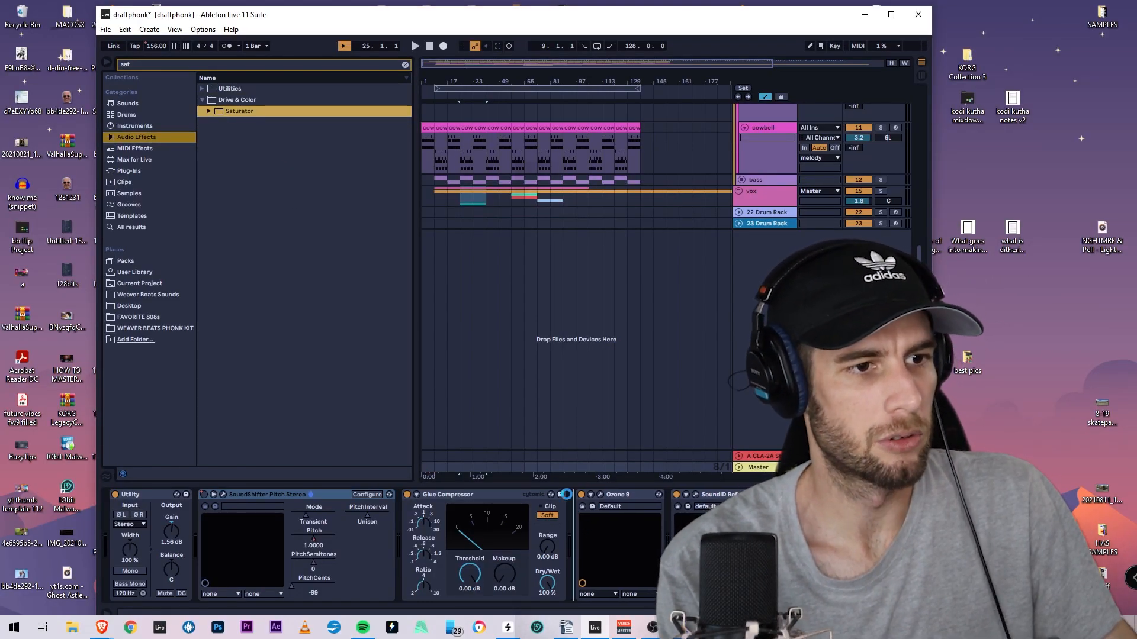
left_click_drag(566, 494, 567, 494)
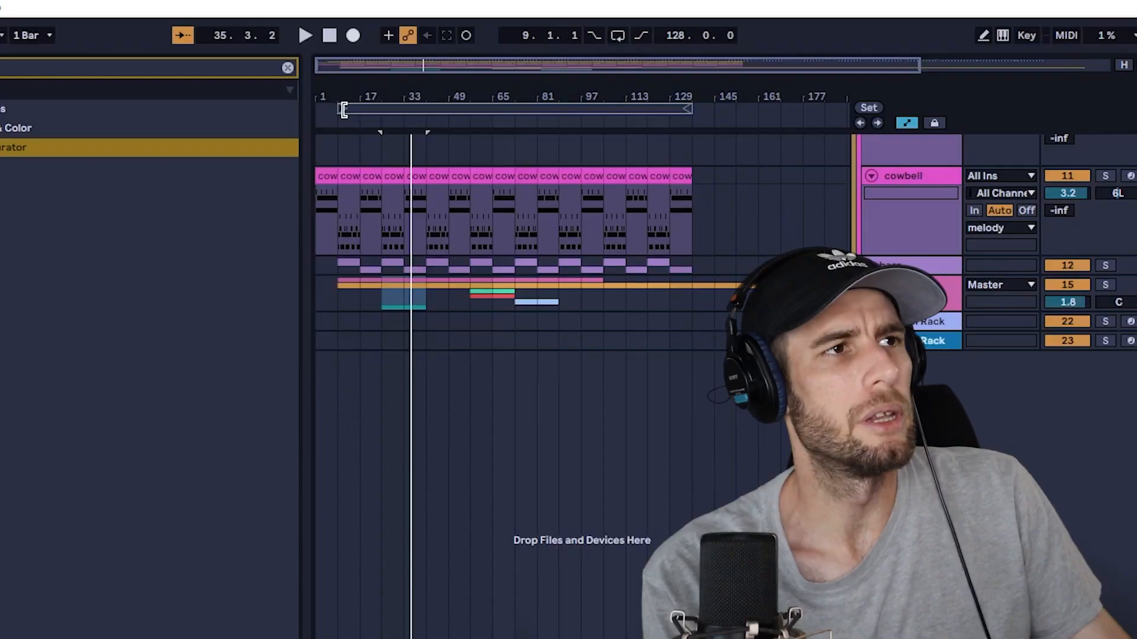
Step: Try extending the arrangement loop to start at bar 1, and return its start to bar 9
left_click_drag(158, 23, 117, 25)
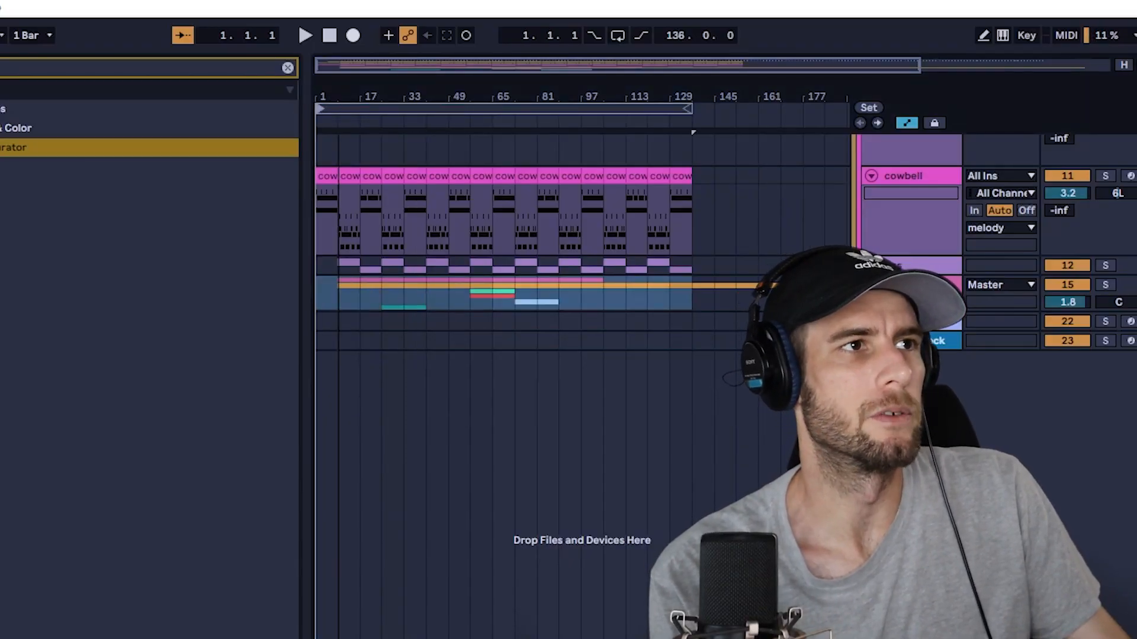
scroll(353, 111, "up", 5)
scroll(353, 111, "down", 3)
left_click_drag(320, 108, 367, 122)
Step: Highlight the cowbell clip from bar 9 to 17, followed by the closing bass and vox section from bar 121 to 137
mouse_move(406, 245)
left_mouse_down()
mouse_move(349, 293)
mouse_move(365, 211)
left_mouse_up()
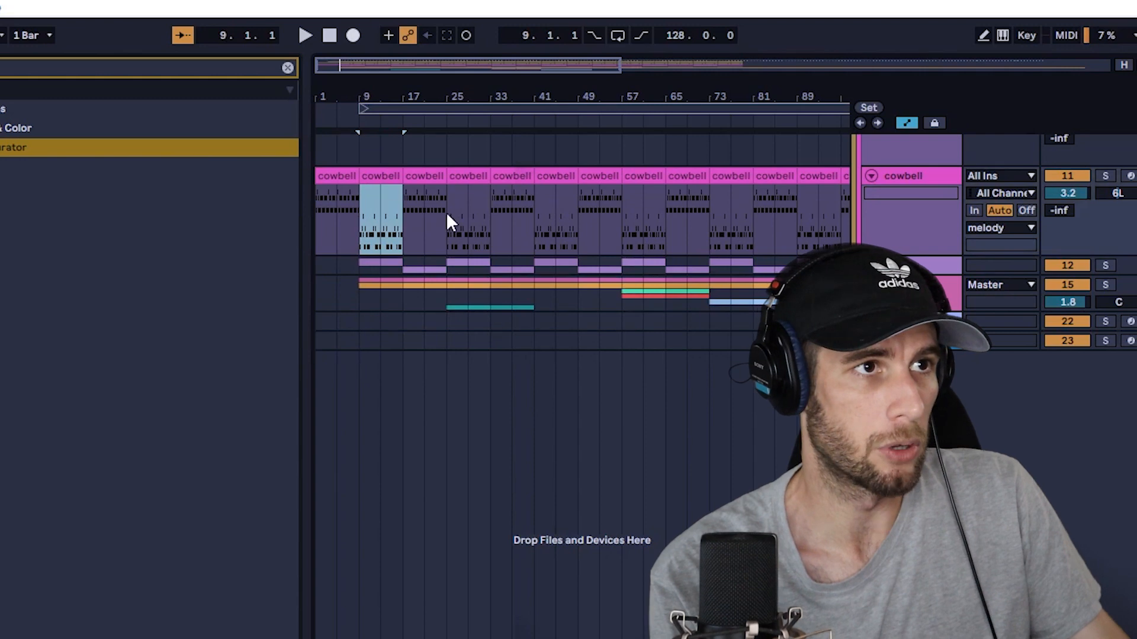
left_click_drag(596, 97, 579, 93)
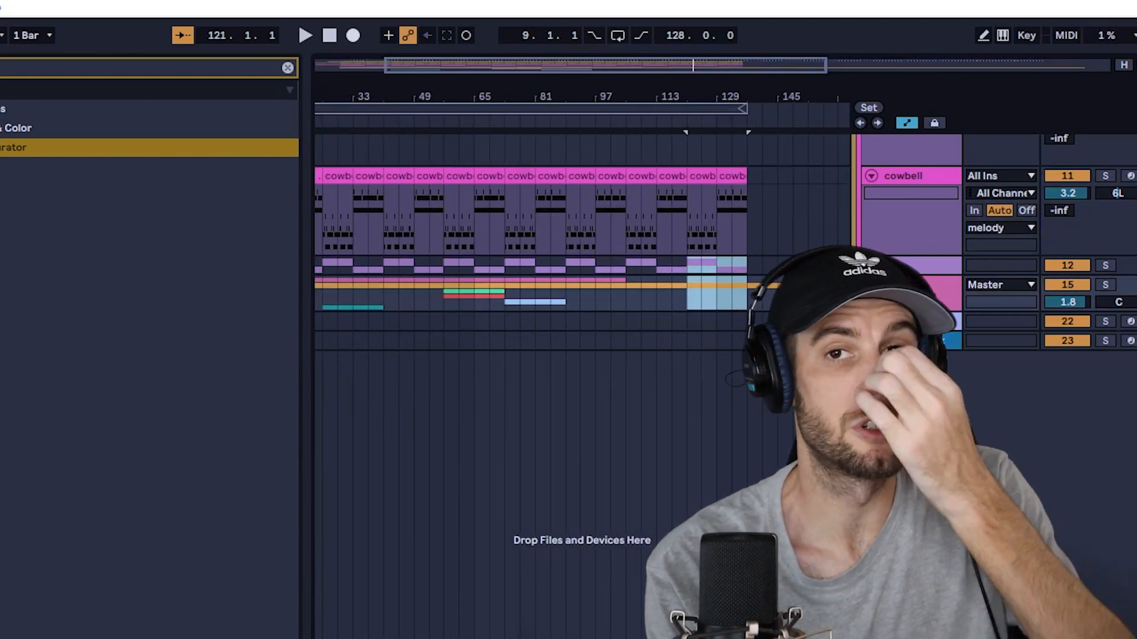